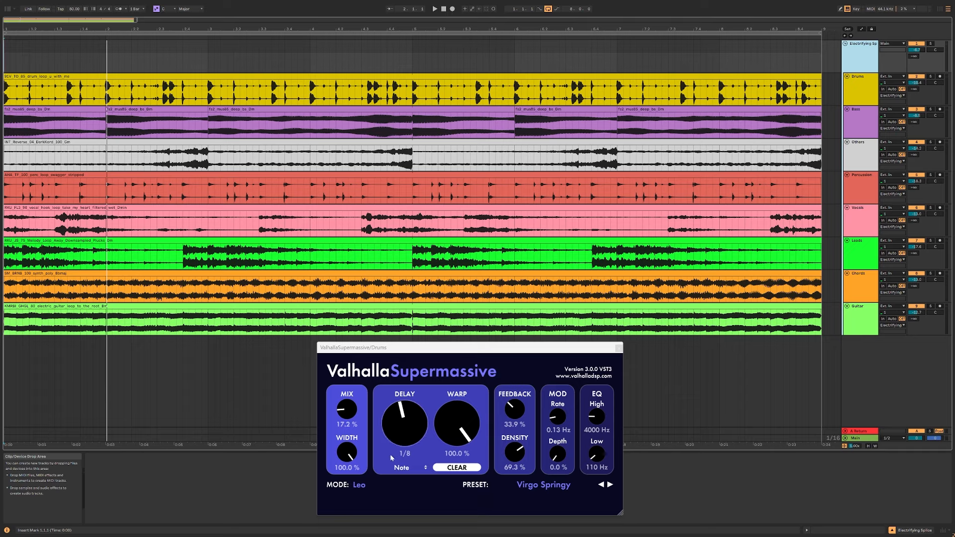
Examine the list of available reverb modes in the Drums track's ValhallaSupermassive plugin, leaving the mode at Leo.
{"action": "left_click", "coordinate": [387, 483]}
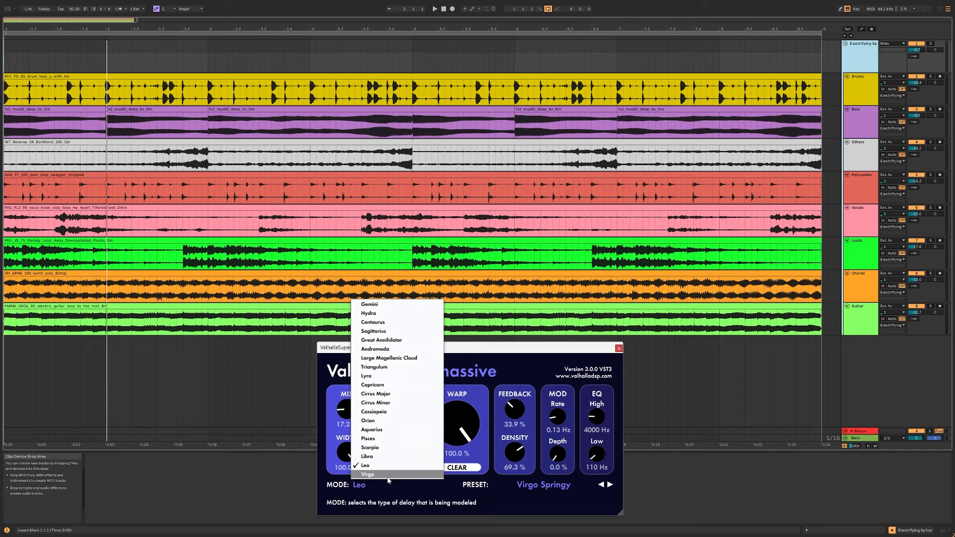
{"action": "left_click", "coordinate": [404, 502]}
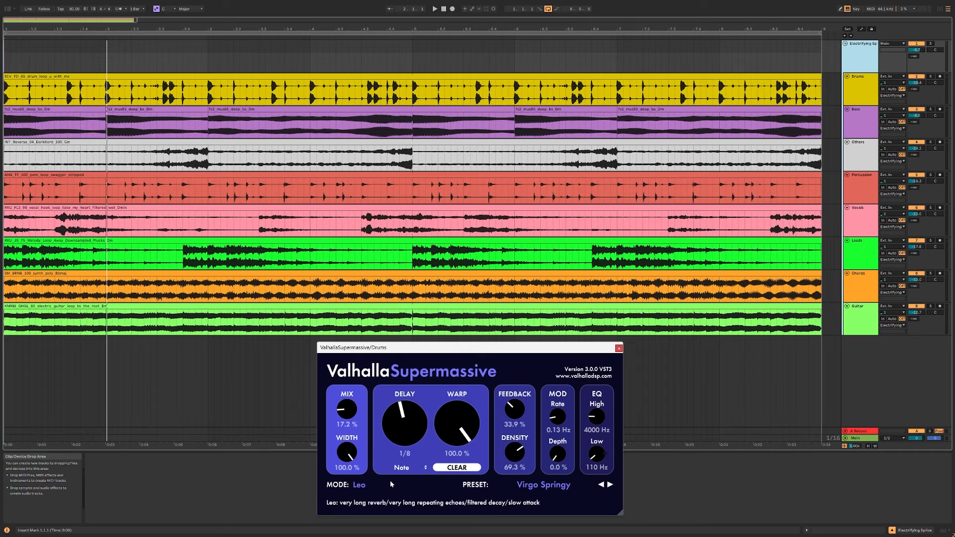
{"action": "left_click", "coordinate": [359, 485]}
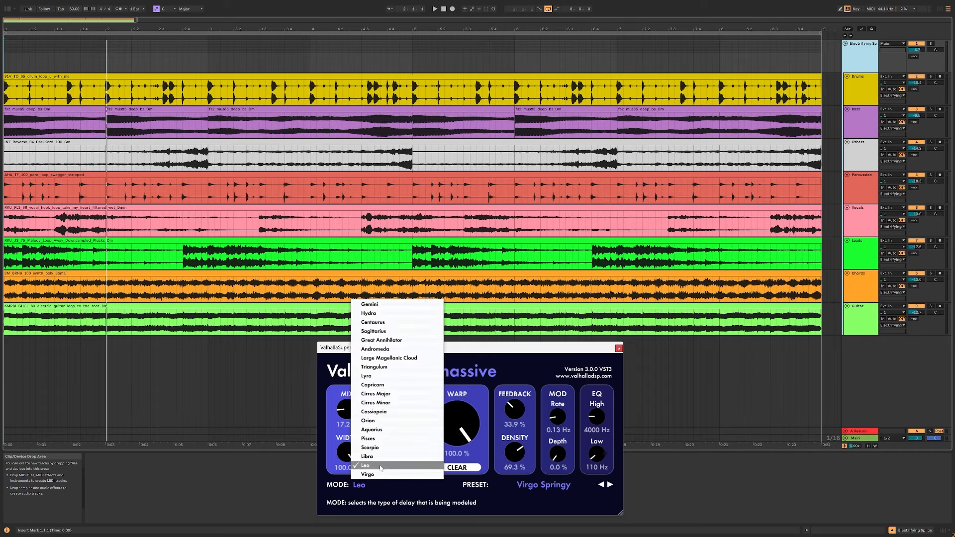
{"action": "left_click", "coordinate": [502, 511]}
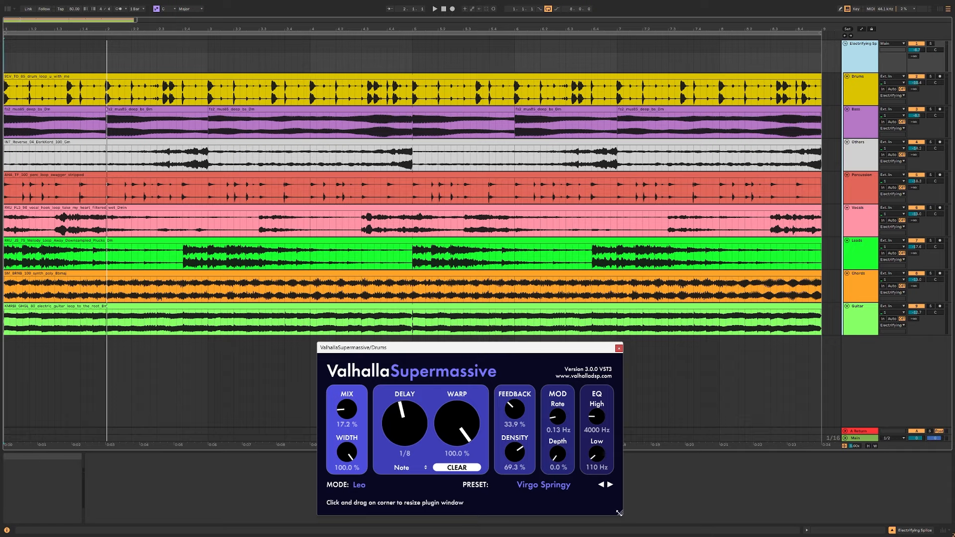
Enlarge the Drums reverb plugin window slightly and view its preset categories.
{"action": "mouse_move", "coordinate": [620, 513]}
{"action": "left_mouse_down"}
{"action": "mouse_move", "coordinate": [542, 446]}
{"action": "mouse_move", "coordinate": [632, 518]}
{"action": "left_mouse_up"}
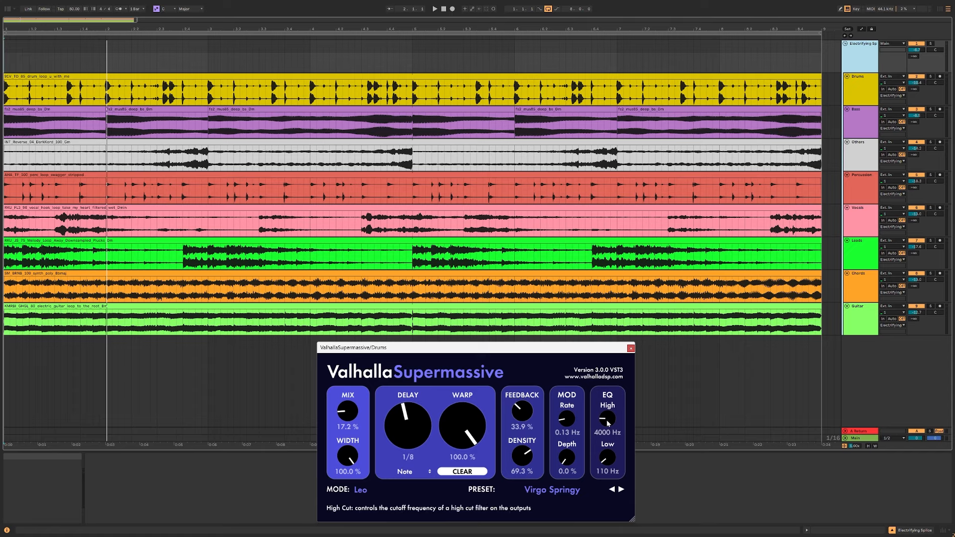
{"action": "left_click", "coordinate": [557, 493]}
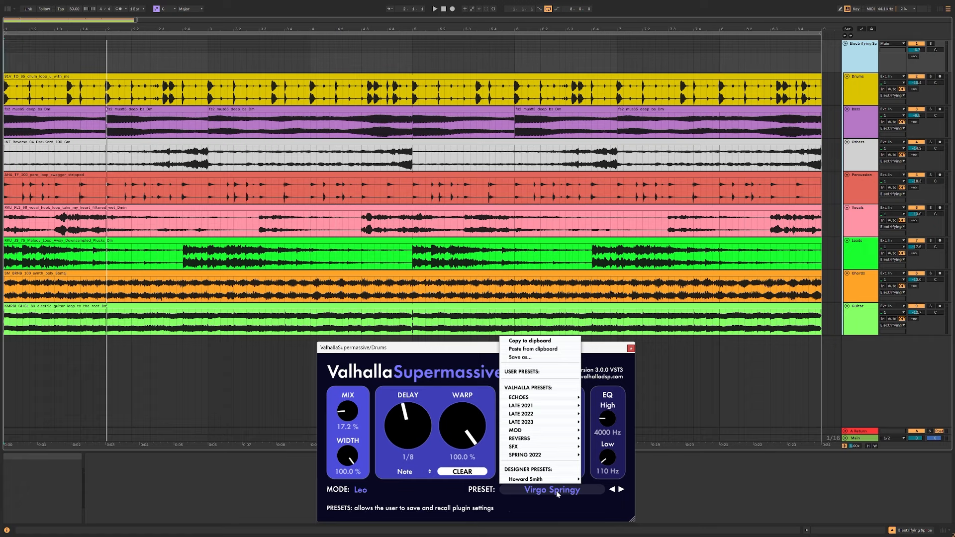
{"action": "left_click", "coordinate": [557, 512]}
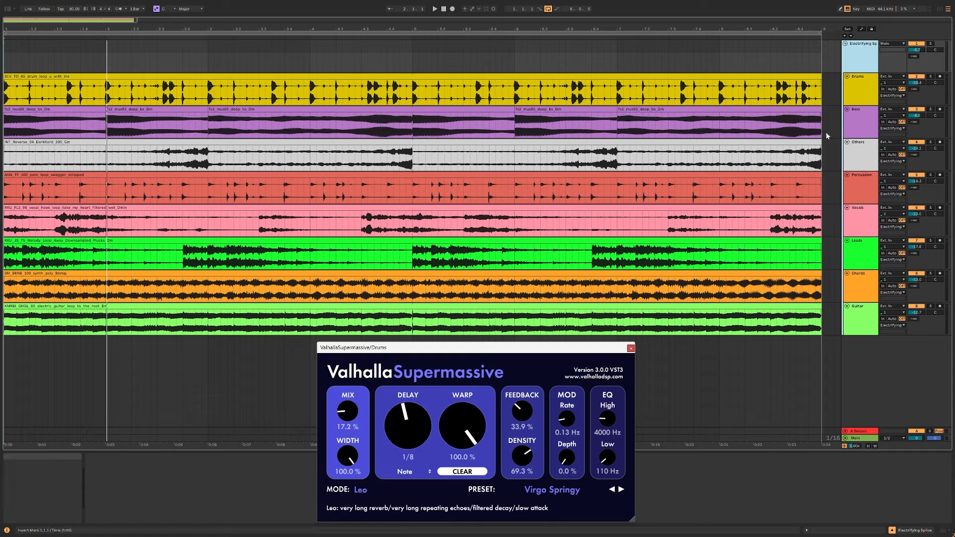
Play the arrangement, solo the Drums track and reposition its reverb plugin window slightly.
{"action": "key", "text": "space"}
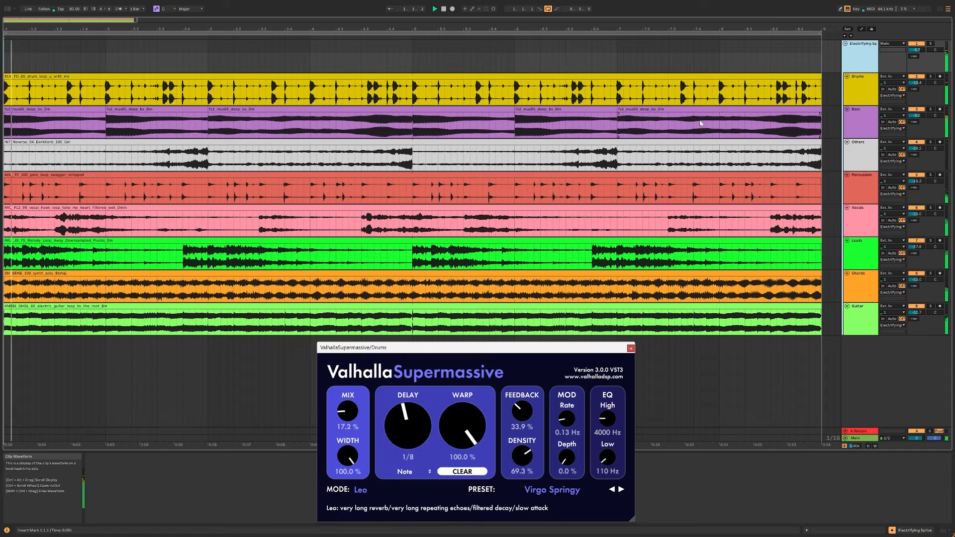
{"action": "left_click", "coordinate": [931, 77]}
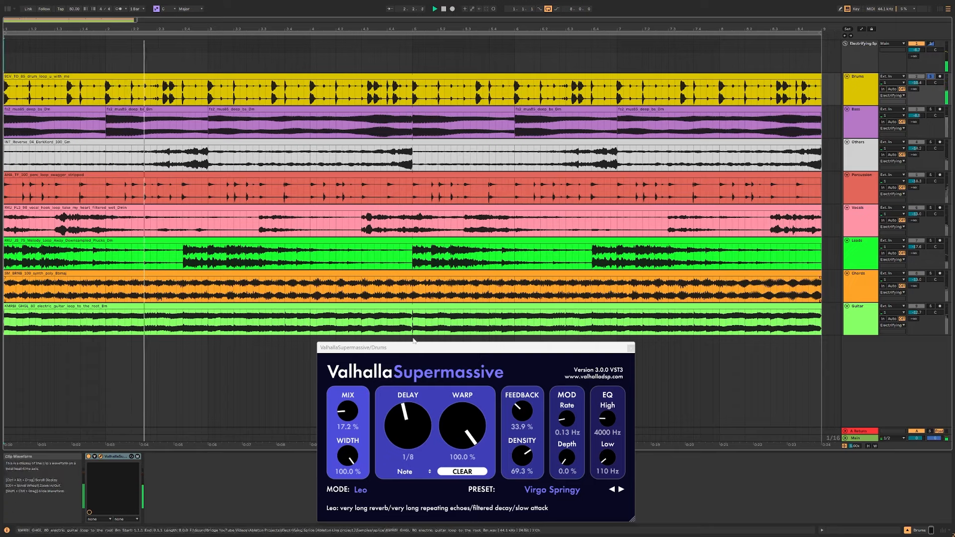
{"action": "left_click_drag", "start_coordinate": [473, 351], "coordinate": [481, 347]}
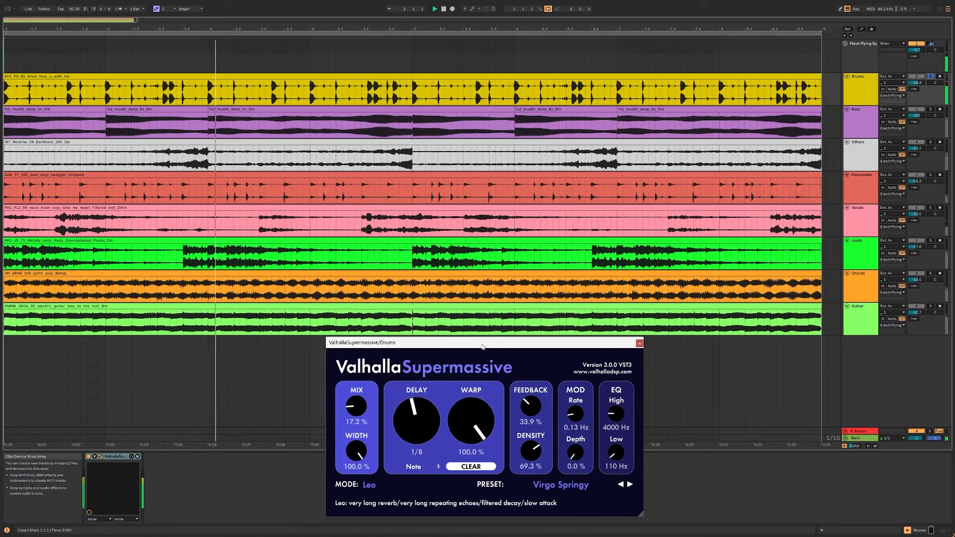
Set the Drums reverb's low EQ to 920 Hz and its mix to 25.6%.
{"action": "mouse_move", "coordinate": [613, 456]}
{"action": "left_mouse_down"}
{"action": "mouse_move", "coordinate": [616, 443]}
{"action": "mouse_move", "coordinate": [619, 455]}
{"action": "left_mouse_up"}
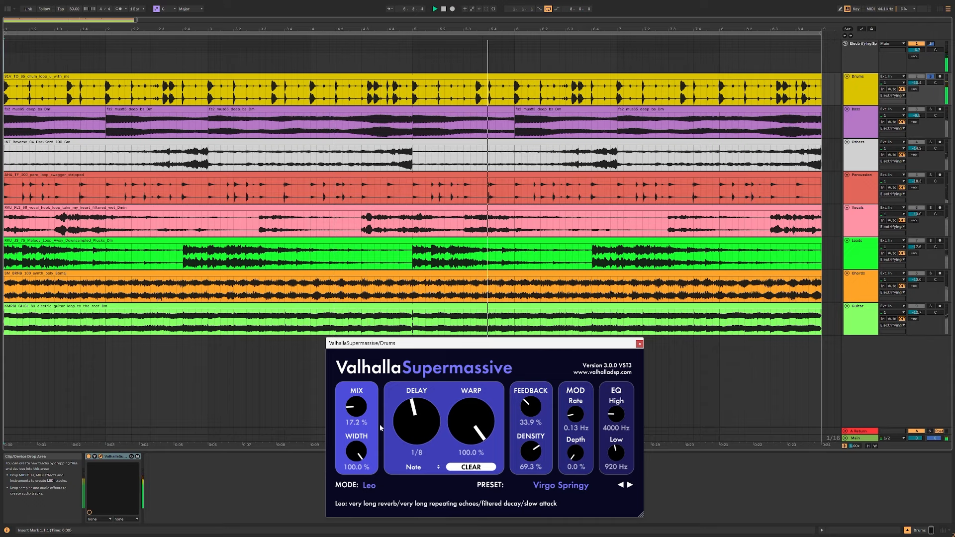
{"action": "left_click_drag", "start_coordinate": [358, 410], "coordinate": [362, 407]}
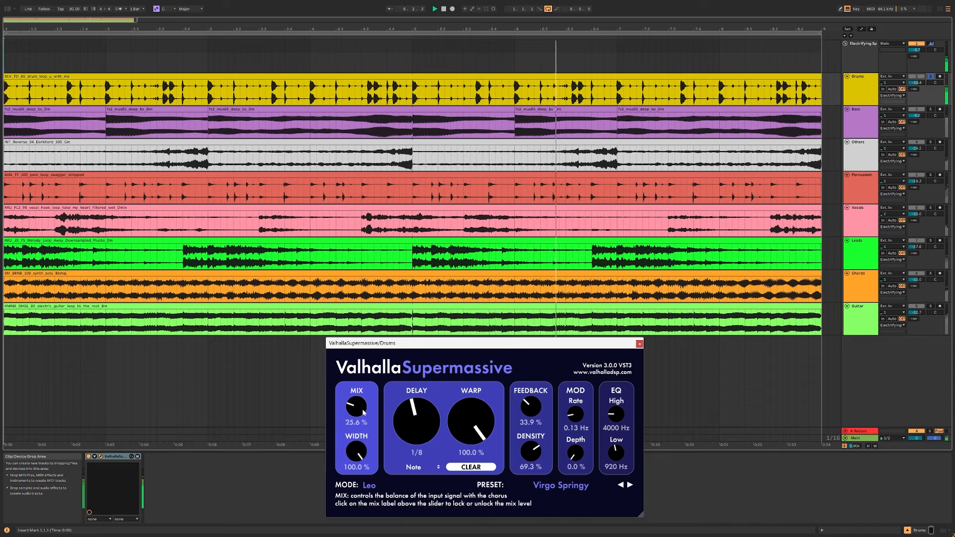
Try the Virgo mode on the Drums reverb and return it to Leo.
{"action": "left_click", "coordinate": [369, 486]}
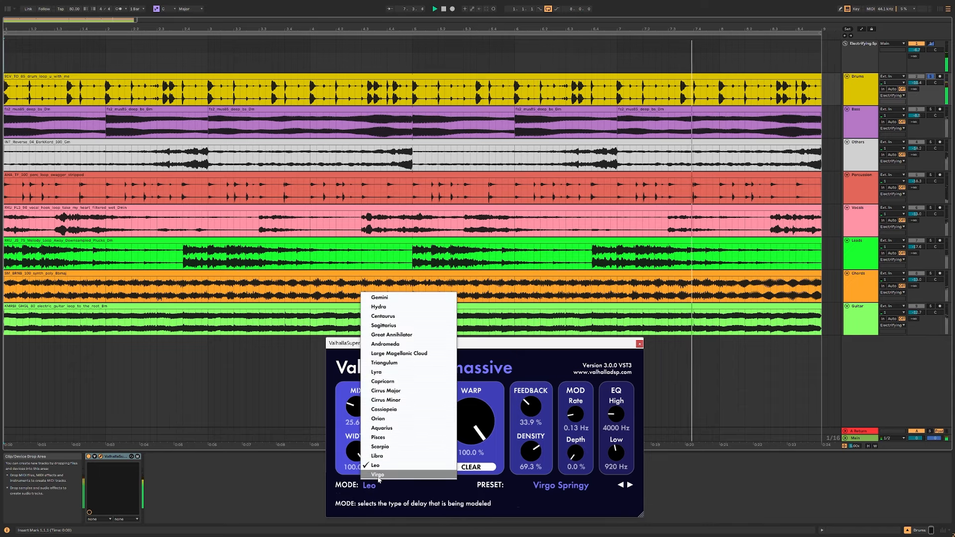
{"action": "left_click", "coordinate": [378, 476]}
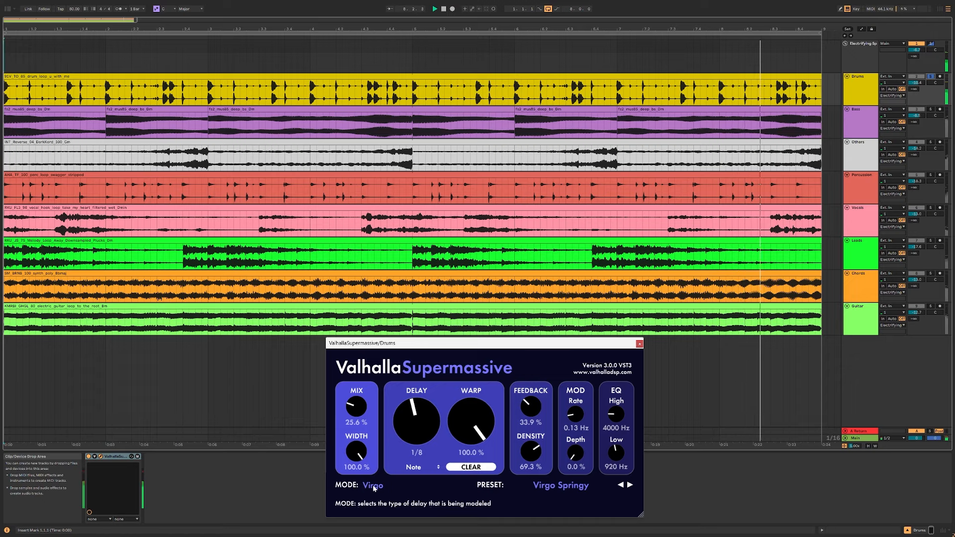
{"action": "left_click", "coordinate": [373, 487]}
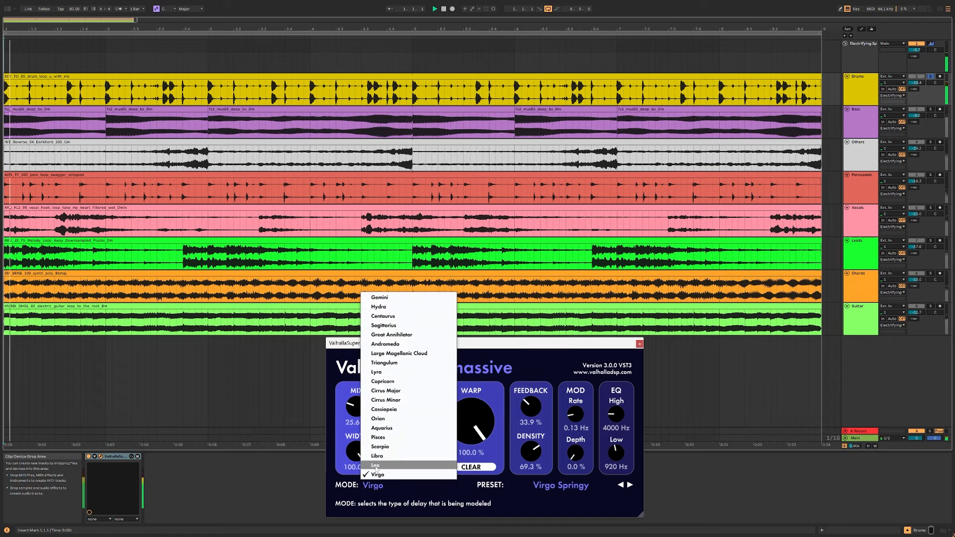
{"action": "left_click", "coordinate": [376, 465]}
Set the Drums reverb's feedback to 43.5% and unsolo the Drums track to hear the full mix.
{"action": "left_click_drag", "start_coordinate": [539, 415], "coordinate": [537, 404]}
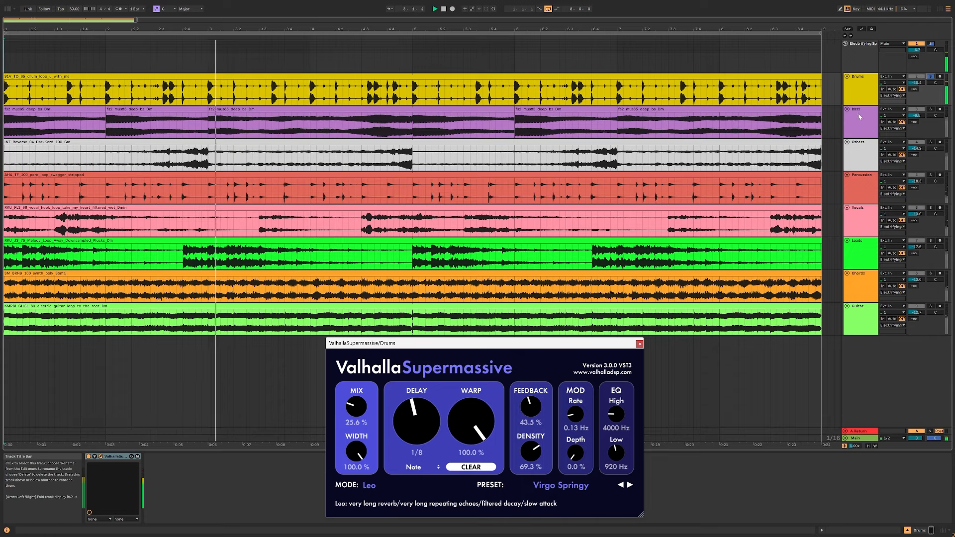
{"action": "left_click", "coordinate": [932, 77]}
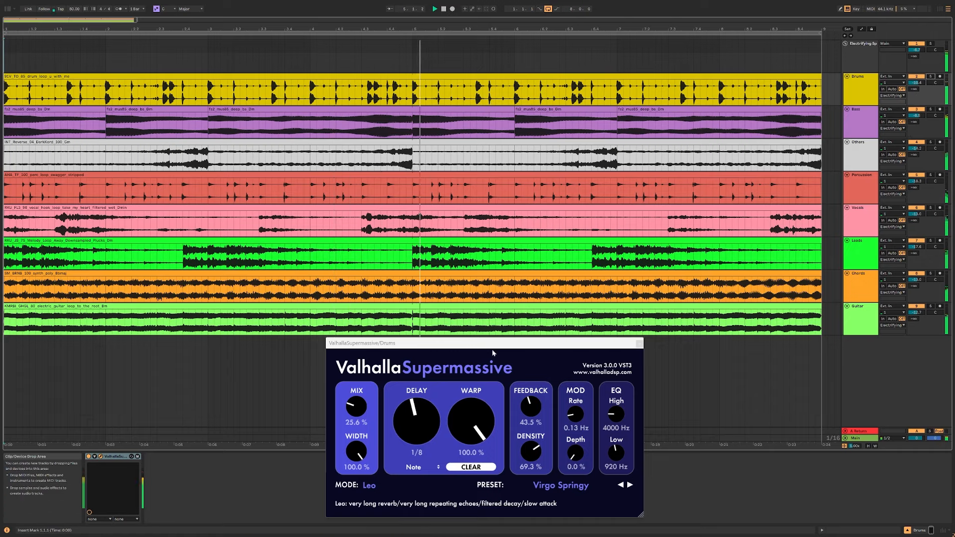
{"action": "left_click_drag", "start_coordinate": [497, 344], "coordinate": [473, 346]}
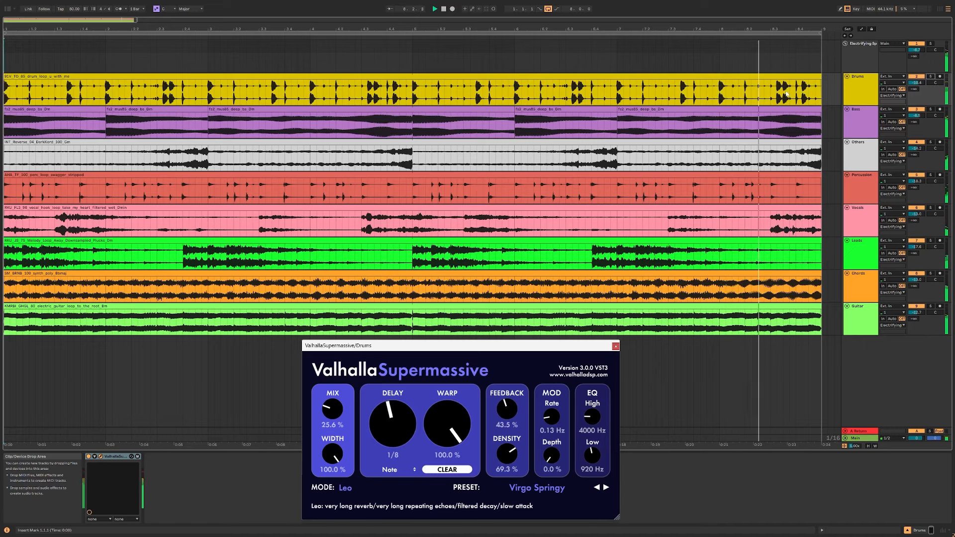
{"action": "left_click", "coordinate": [931, 274]}
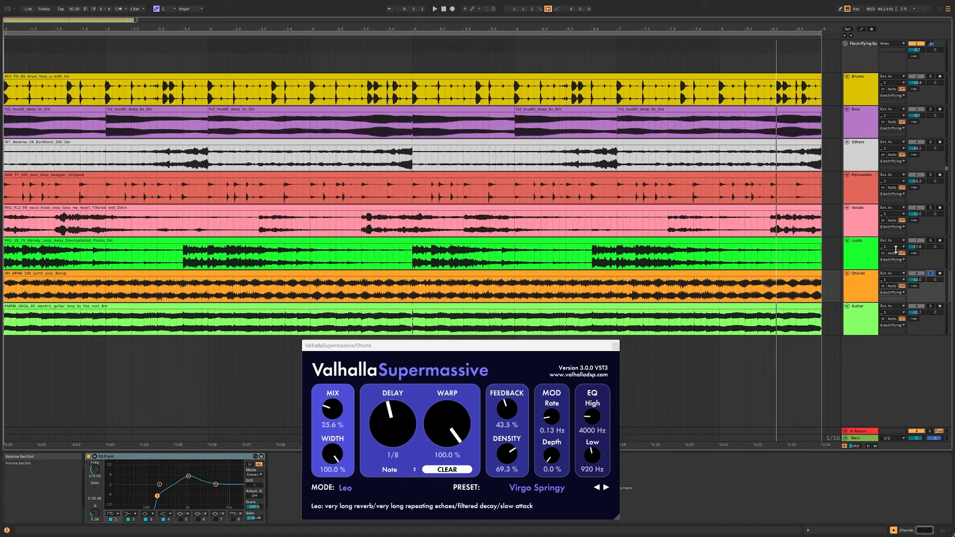
{"action": "left_click", "coordinate": [866, 252]}
{"action": "left_click", "coordinate": [932, 274]}
Solo the Guitar track and replace the open Drums plugin window with the Guitar's ValhallaSupermassive window.
{"action": "left_click", "coordinate": [866, 318]}
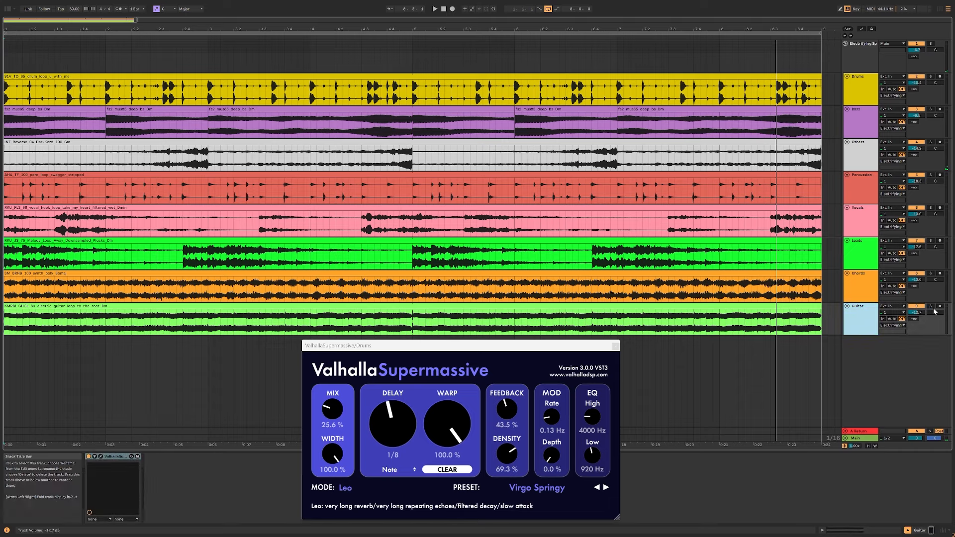
{"action": "left_click", "coordinate": [931, 307]}
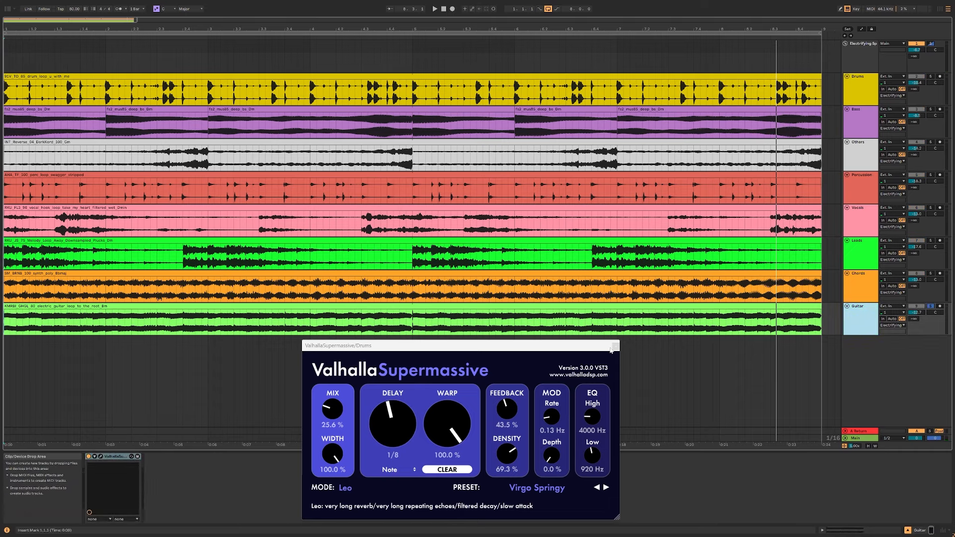
{"action": "left_click", "coordinate": [616, 346]}
{"action": "left_click", "coordinate": [101, 457]}
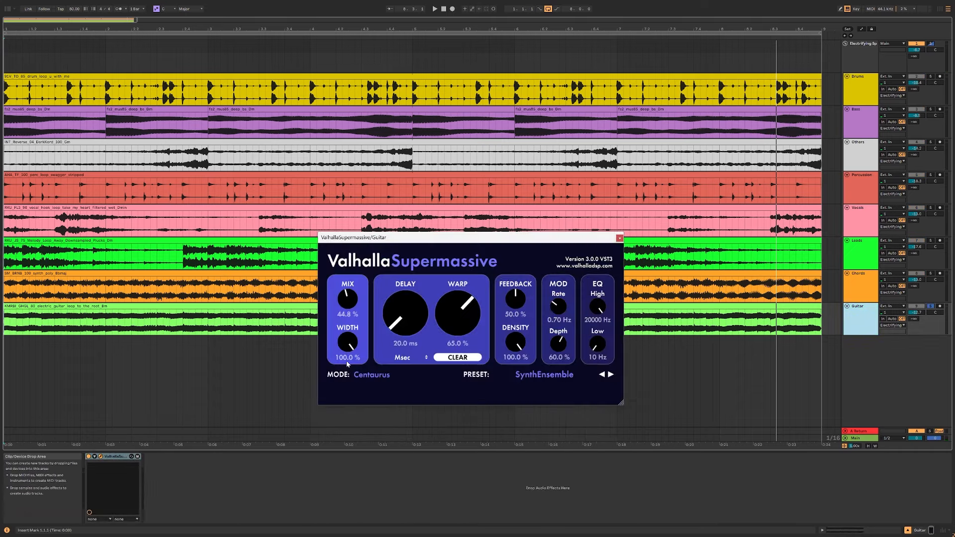
Listen to the soloed Guitar track with its reverb and move the plugin window below the tracks.
{"action": "key", "text": "space"}
{"action": "left_click_drag", "start_coordinate": [511, 246], "coordinate": [509, 327]}
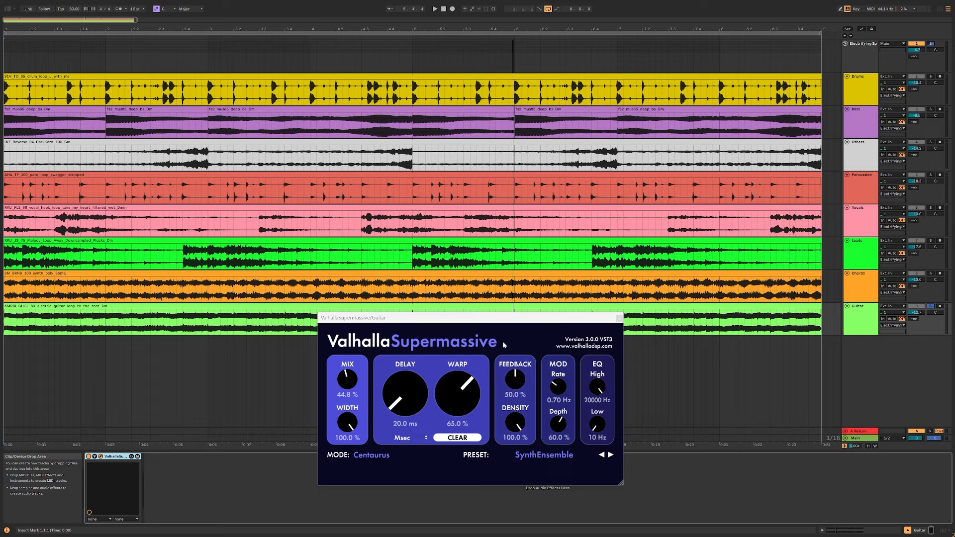
{"action": "left_click_drag", "start_coordinate": [510, 326], "coordinate": [510, 353]}
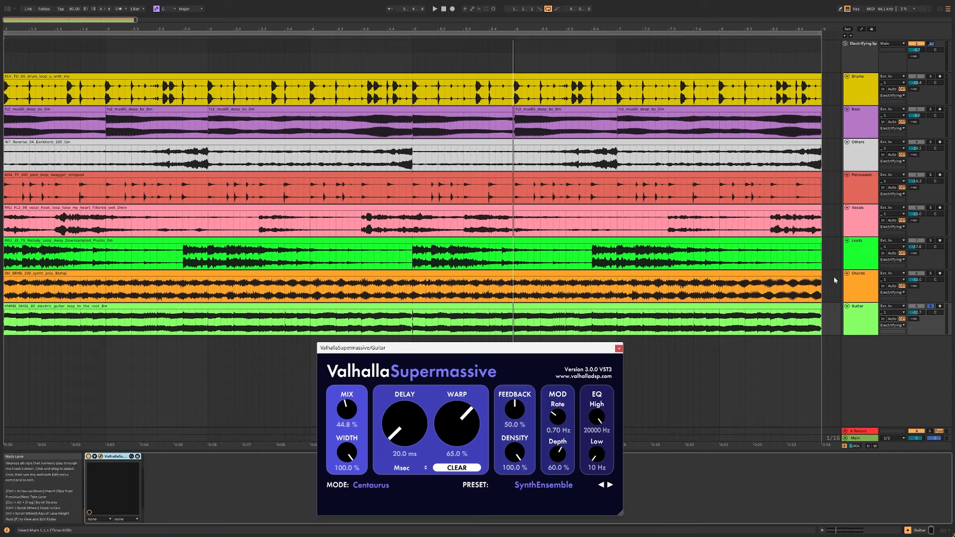
{"action": "left_click", "coordinate": [867, 282]}
{"action": "left_click", "coordinate": [931, 274]}
{"action": "left_click", "coordinate": [855, 254]}
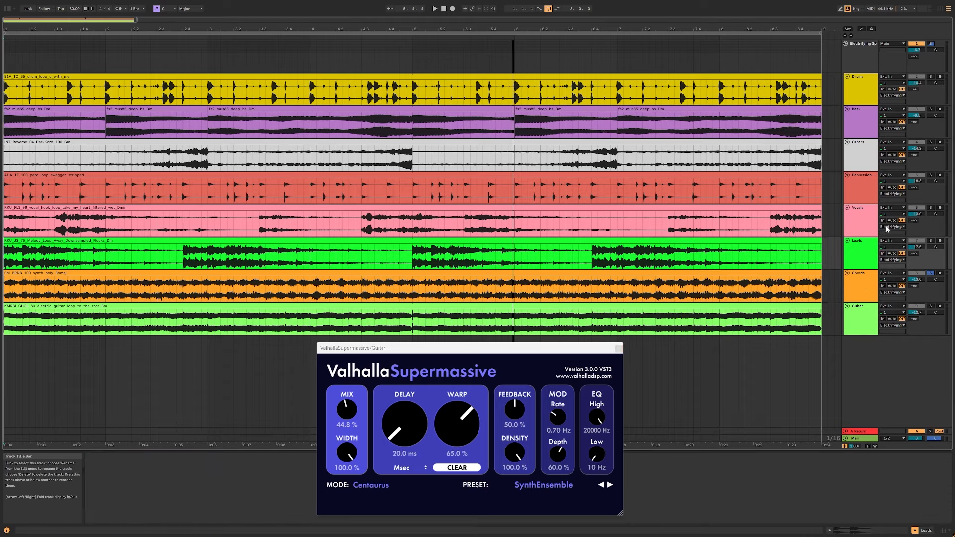
Solo the Percussion track, close the Guitar plugin window and play with the Percussion's ValhallaSupermassive open.
{"action": "left_click", "coordinate": [870, 192]}
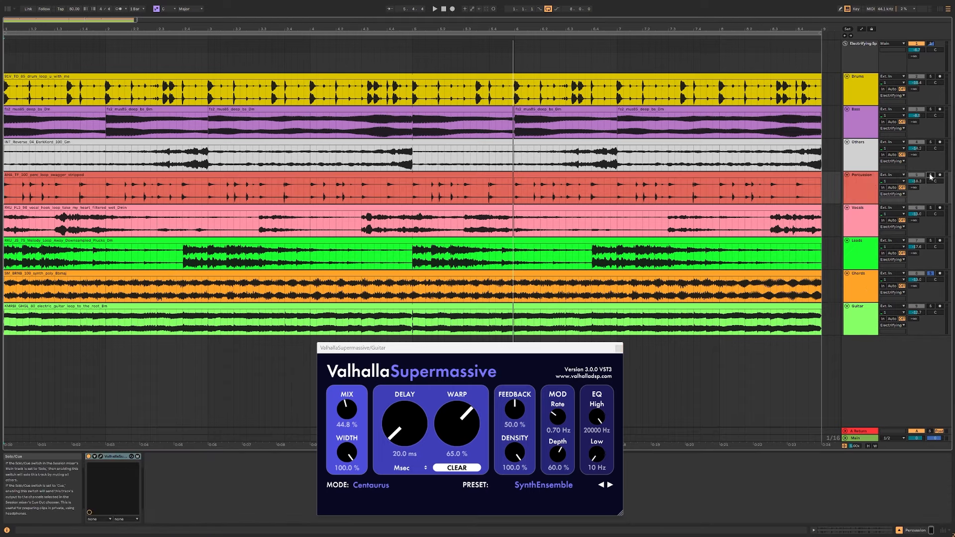
{"action": "left_click", "coordinate": [931, 175]}
{"action": "left_click", "coordinate": [619, 349]}
{"action": "key", "text": "space"}
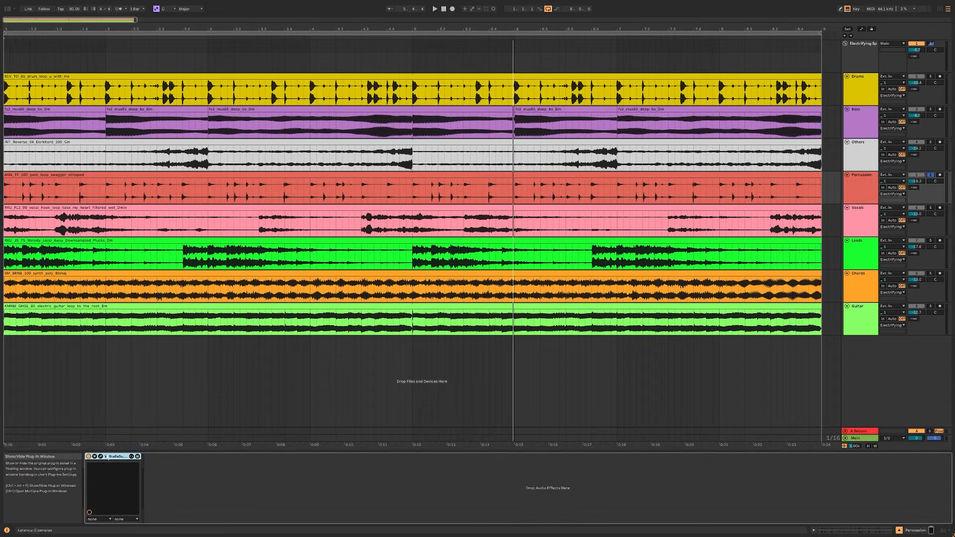
{"action": "left_click", "coordinate": [95, 457]}
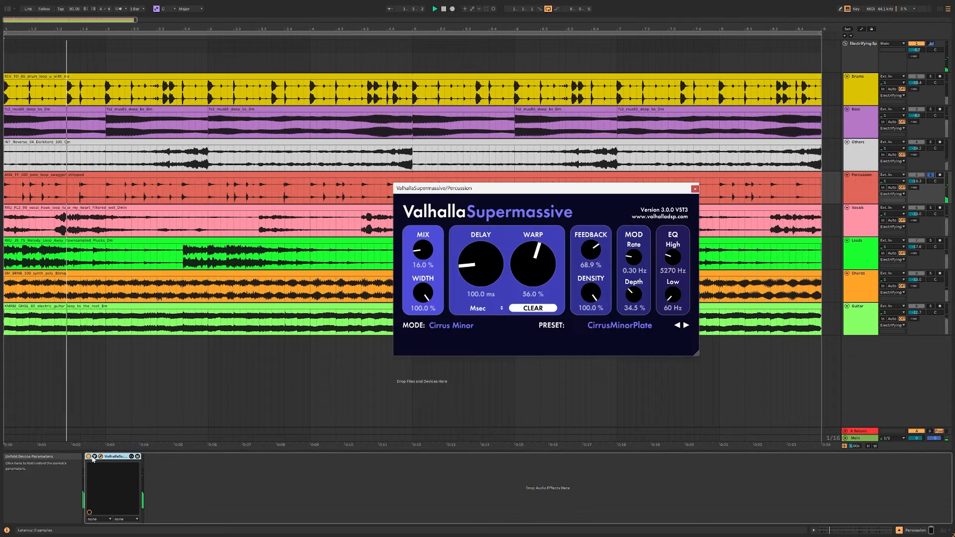
Compare the Percussion track with and without reverb by bypassing and re-enabling its ValhallaSupermassive device twice.
{"action": "left_click", "coordinate": [89, 457]}
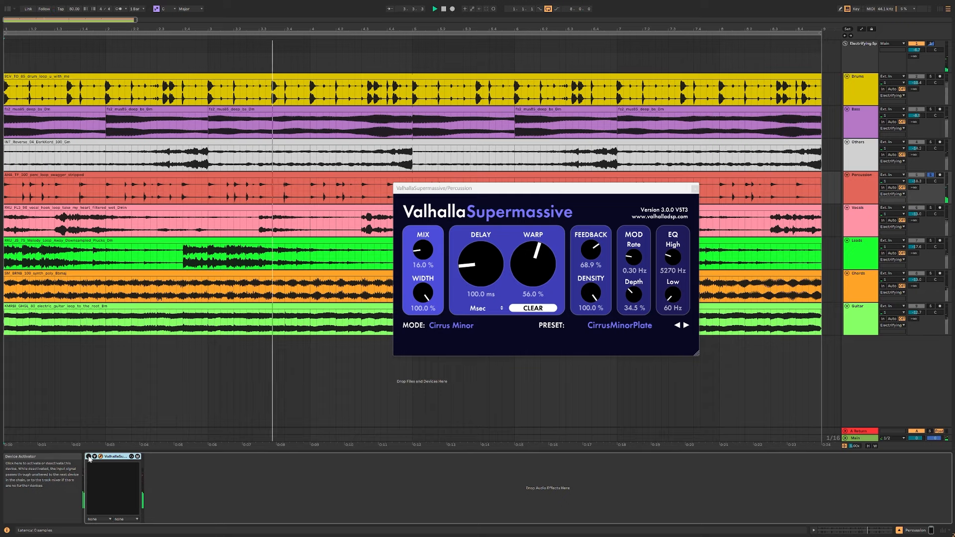
{"action": "left_click", "coordinate": [89, 457]}
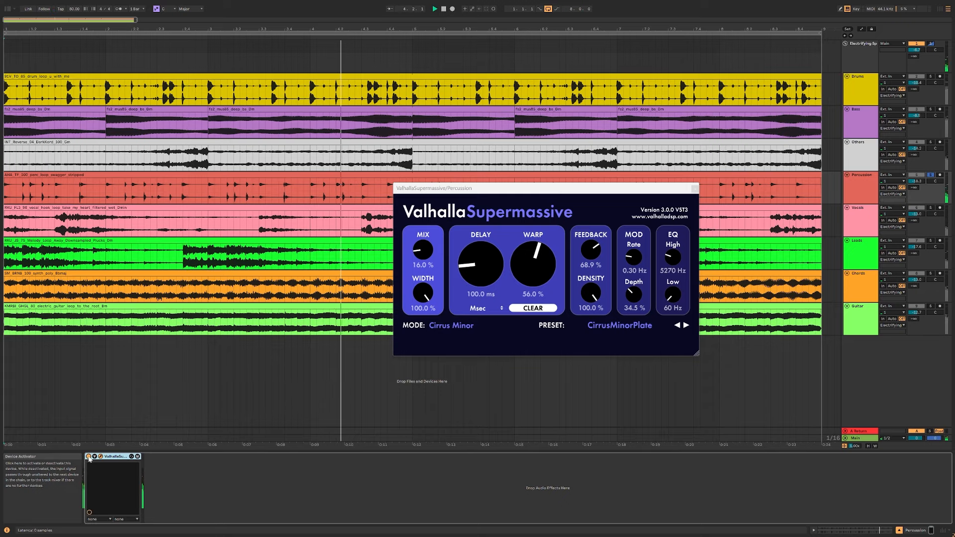
{"action": "left_click", "coordinate": [89, 458]}
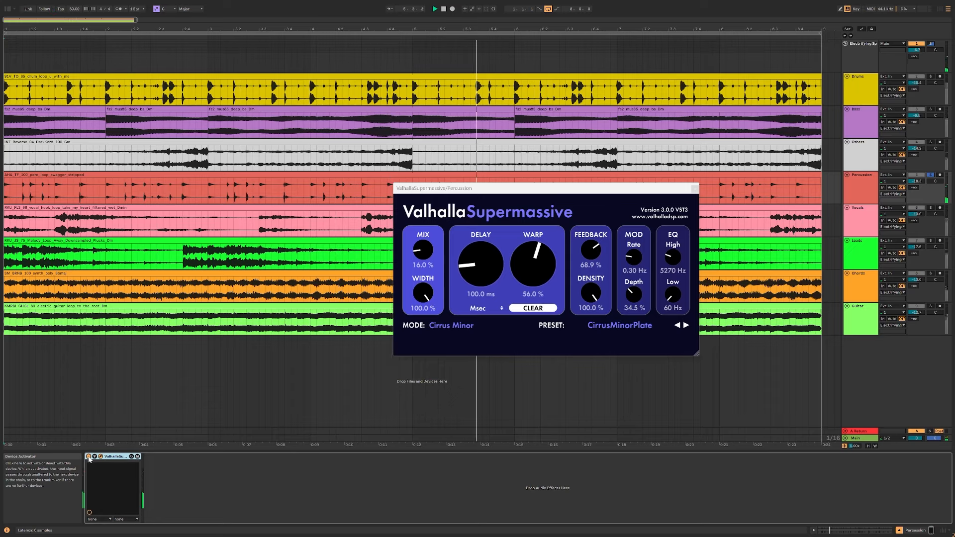
{"action": "left_click", "coordinate": [89, 457]}
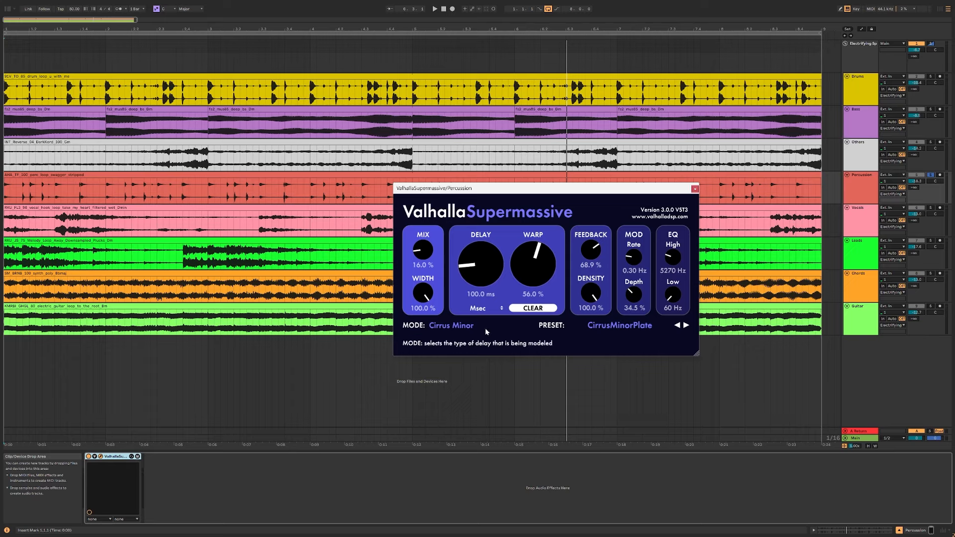
Set the Percussion reverb's mode to Andromeda and review the mode list again without changing it.
{"action": "left_click", "coordinate": [458, 326]}
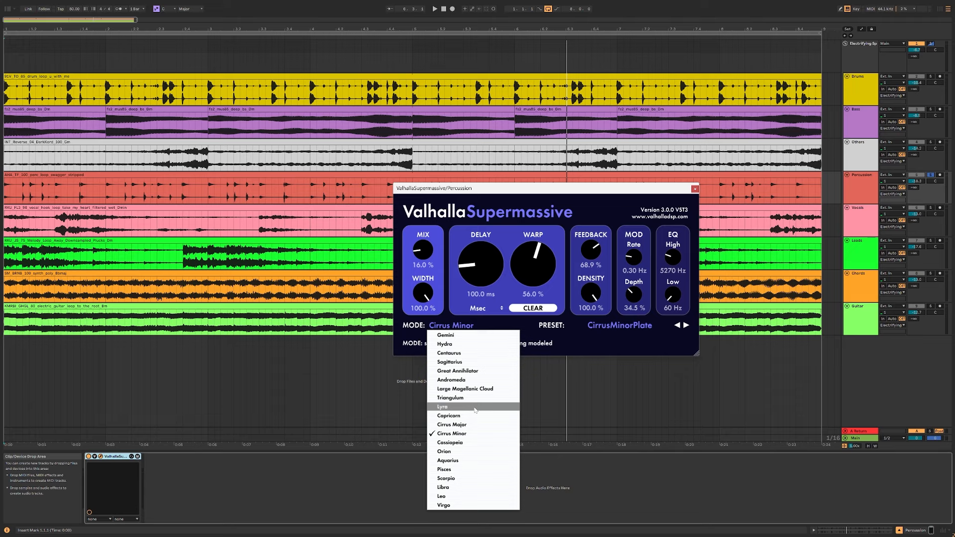
{"action": "left_click", "coordinate": [471, 381]}
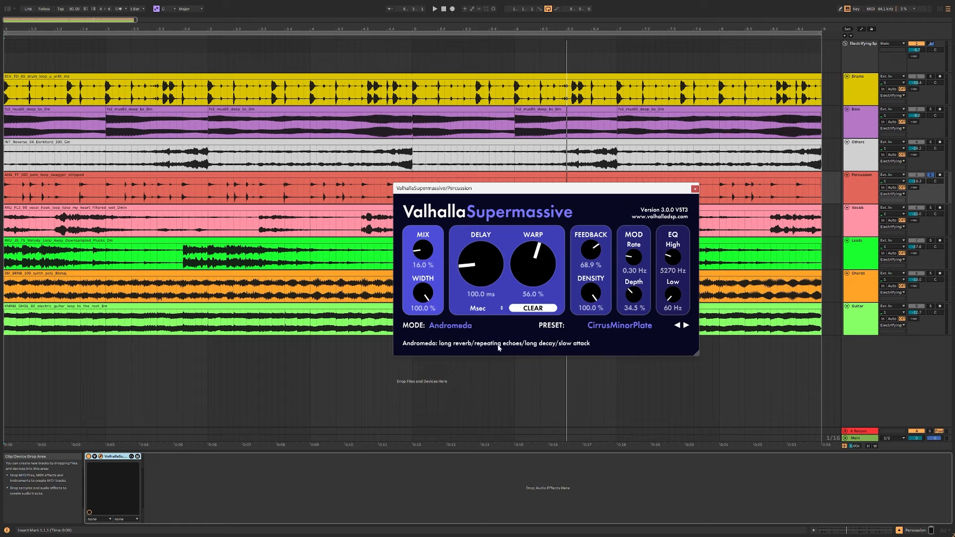
{"action": "left_click", "coordinate": [456, 329]}
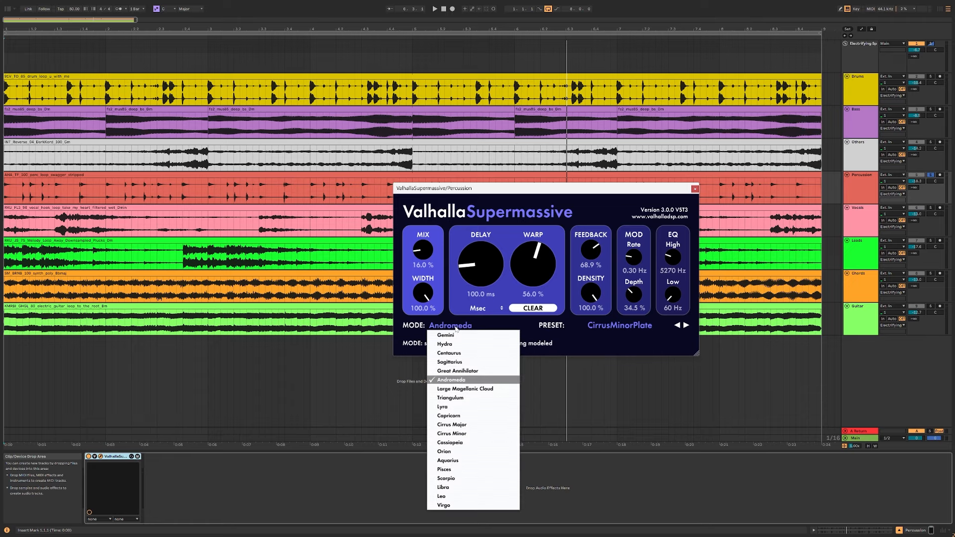
{"action": "left_click", "coordinate": [597, 344]}
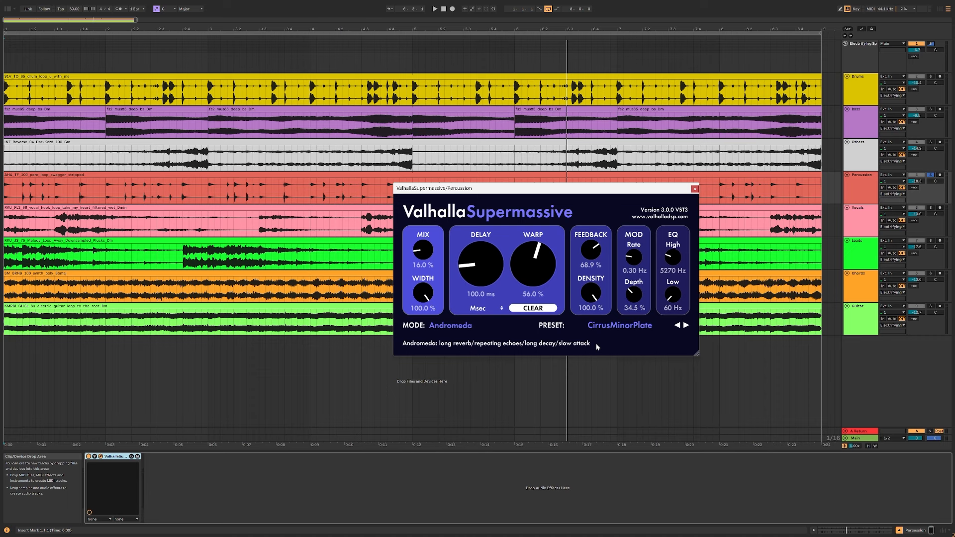